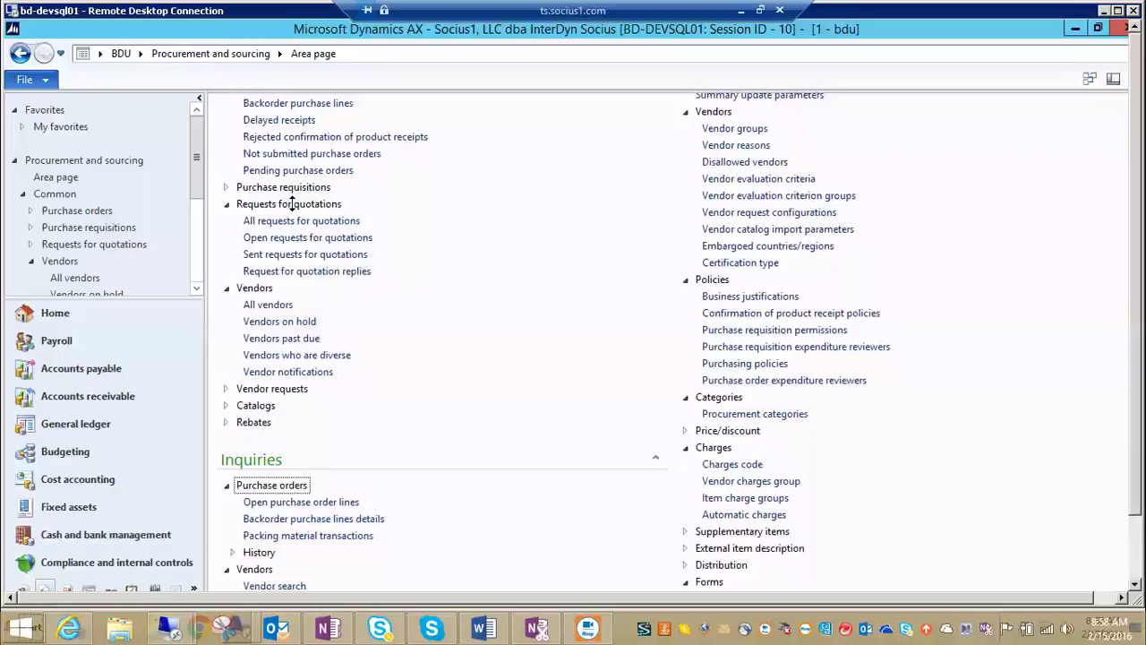
- View the Open purchase order lines inquiry under Purchase orders, close it, and add it to Favorites
left_click(291, 503)
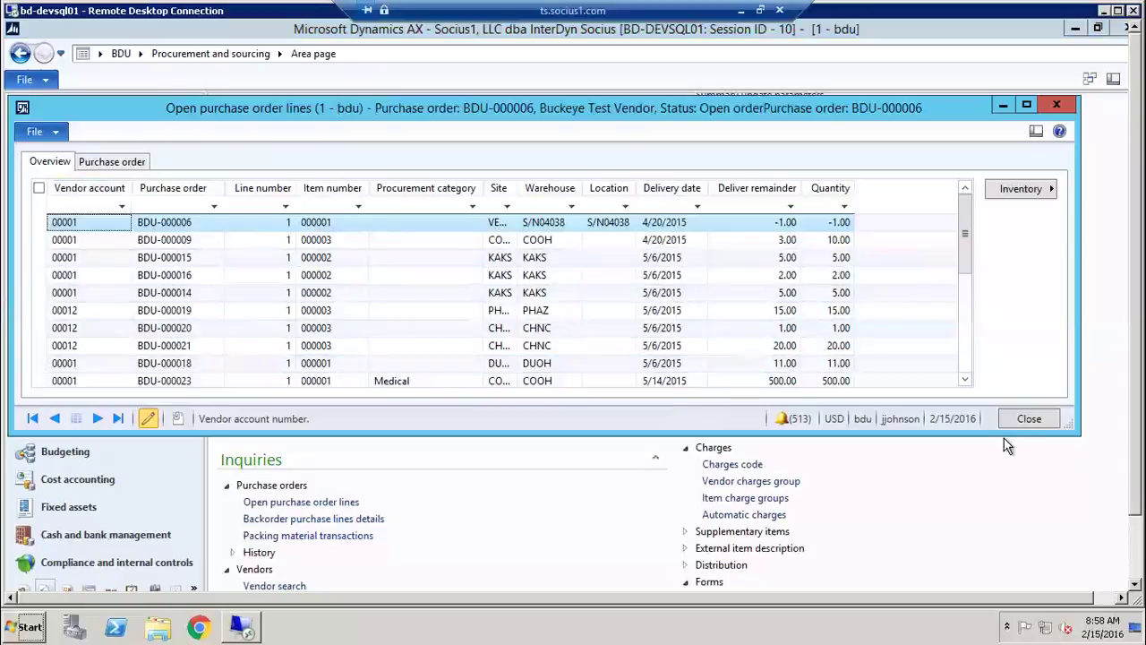
left_click(1028, 419)
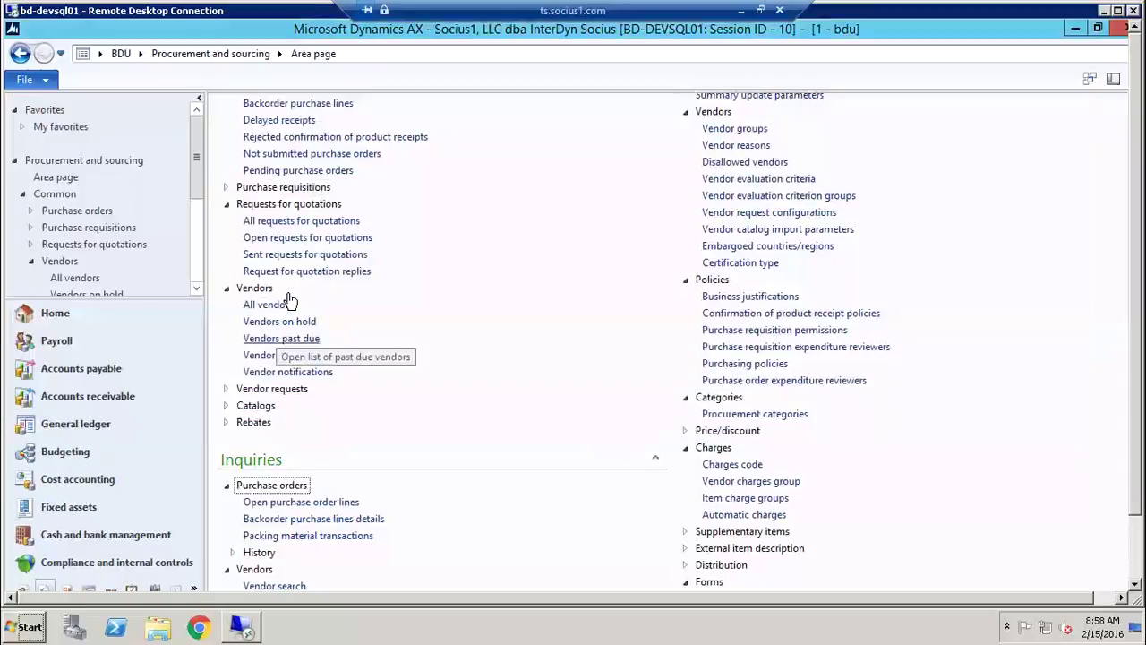
right_click(350, 505)
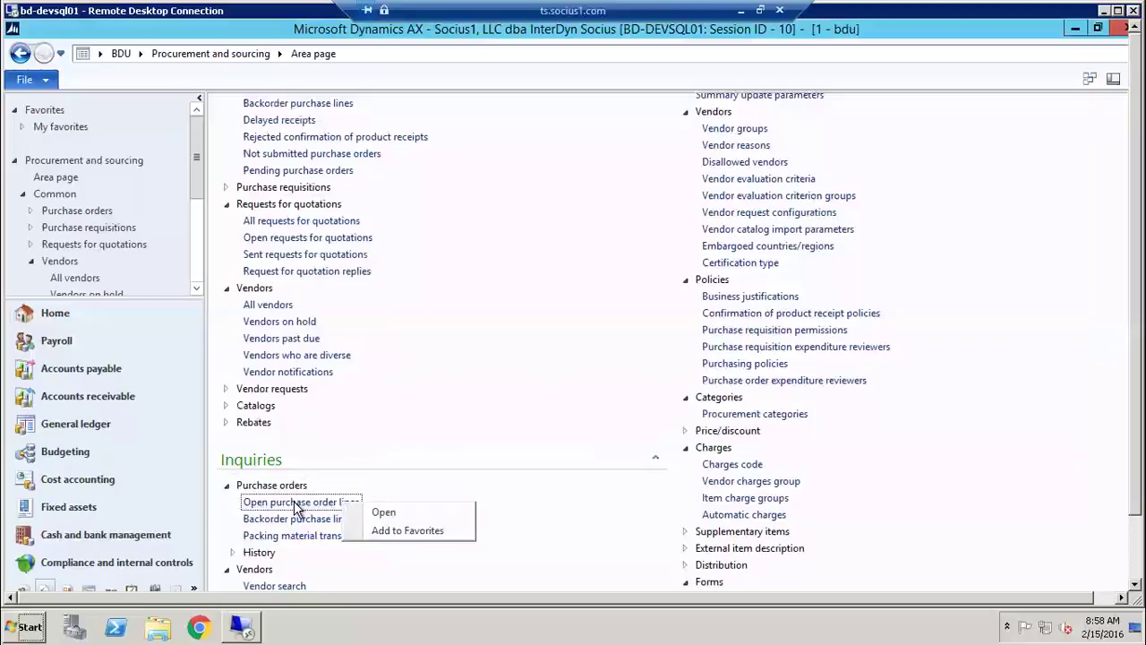
left_click(400, 532)
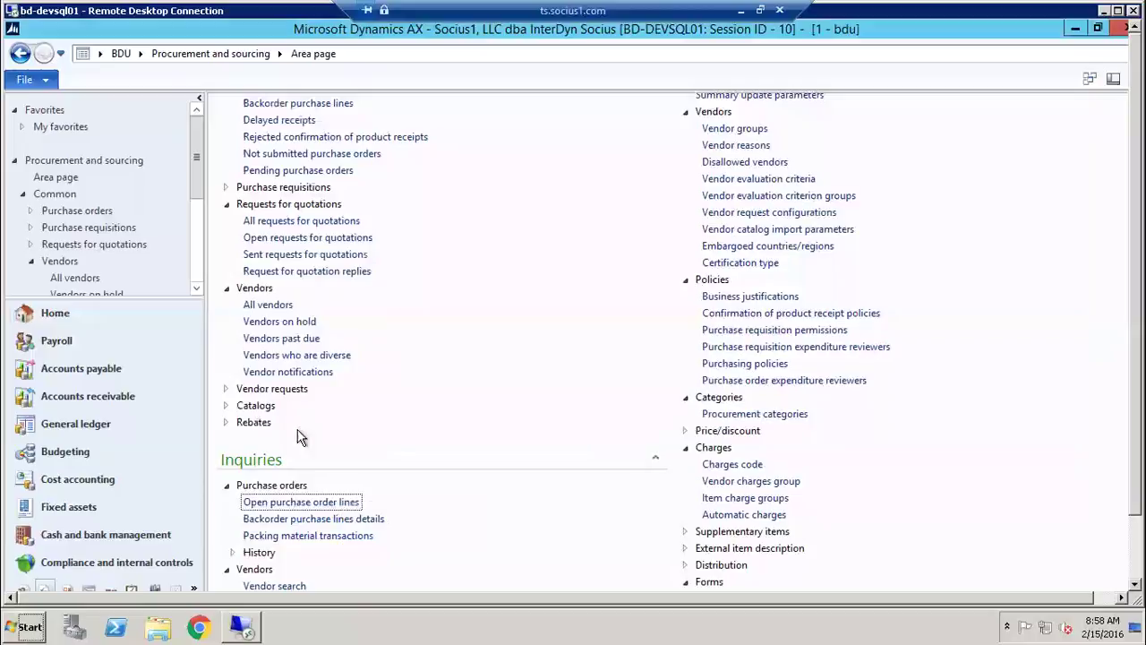
- Expand My favorites, open the Open purchase order lines favorite to check it, and close the form
left_click(23, 127)
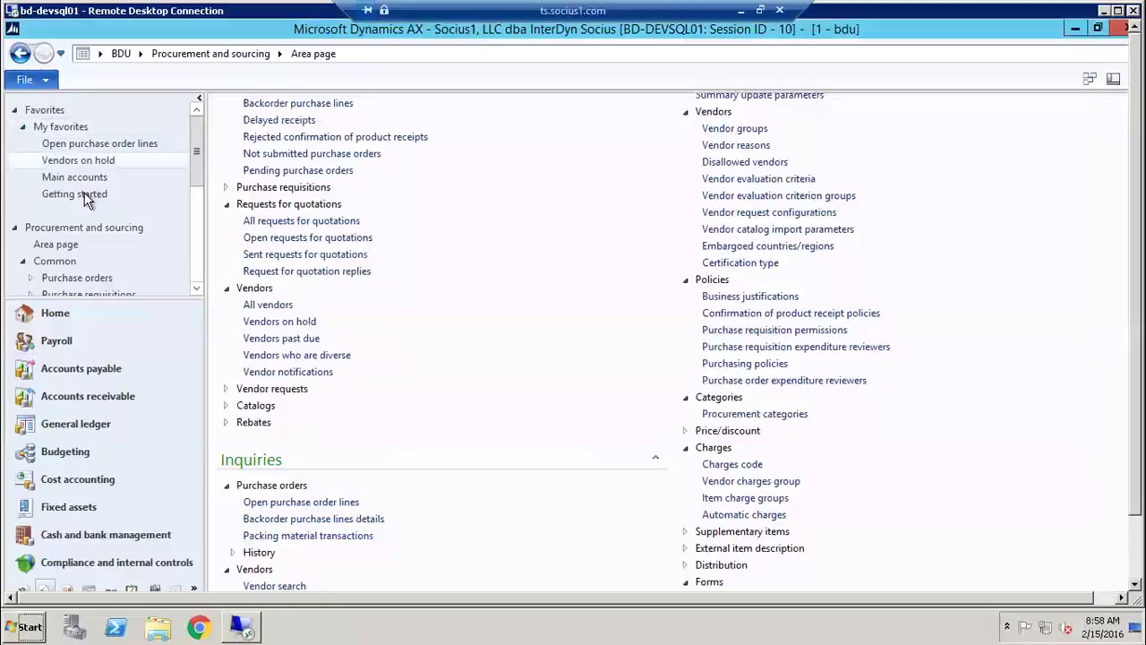
left_click(77, 147)
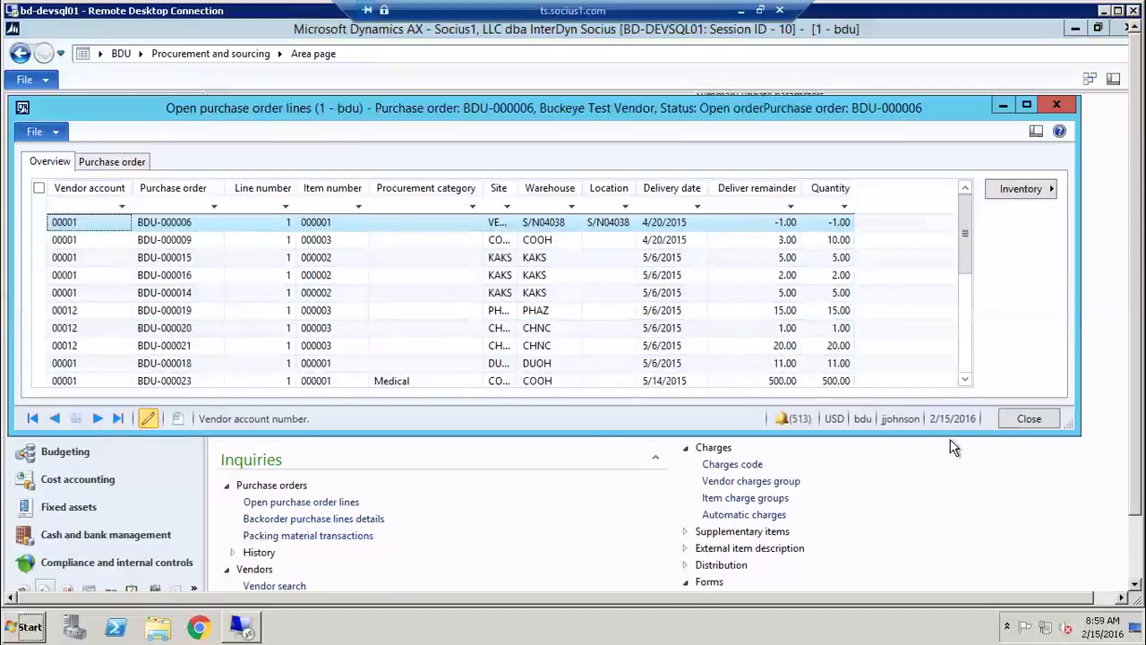
left_click(1027, 419)
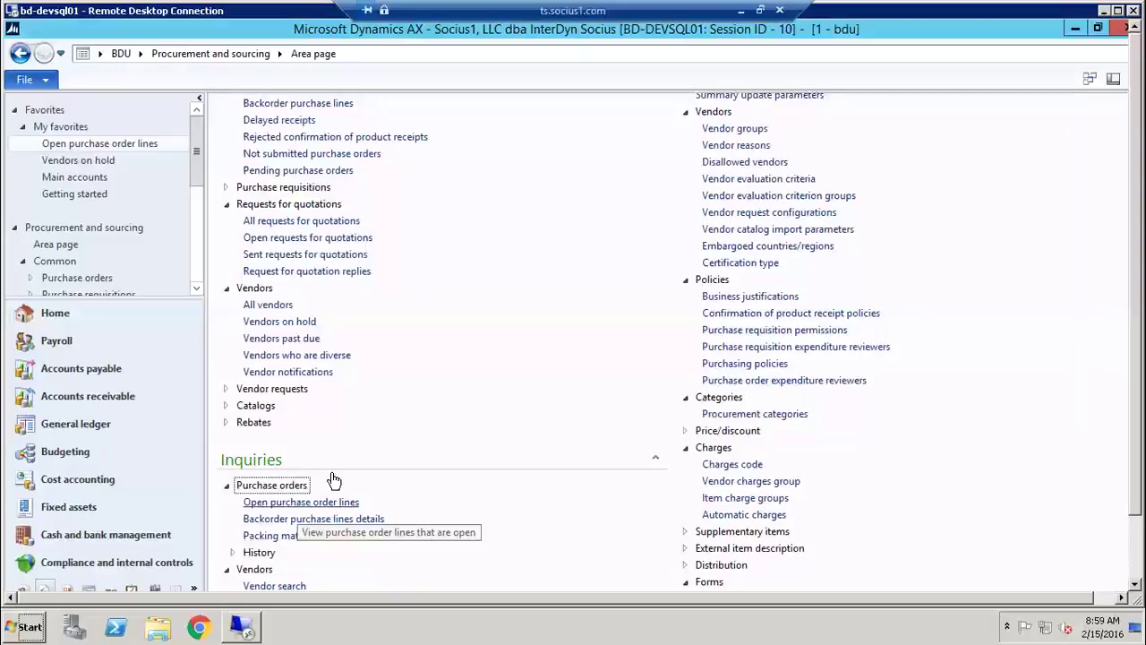
- Open the Open purchase order lines favorite and filter the Vendor account column in the grid by *16
left_click(140, 145)
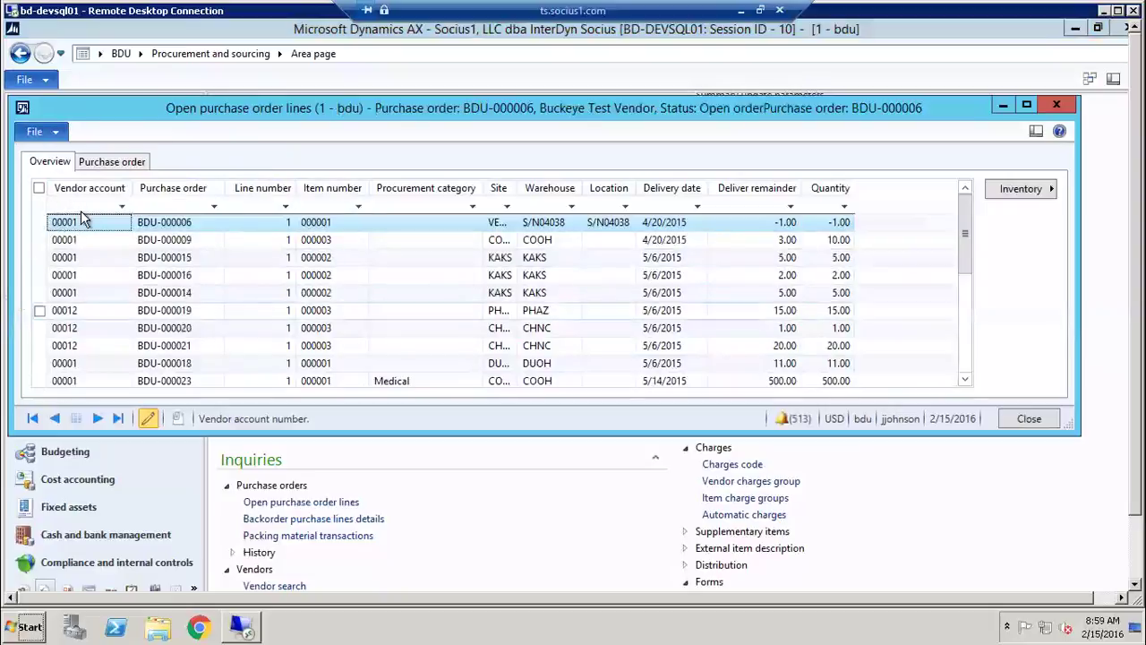
left_click(78, 206)
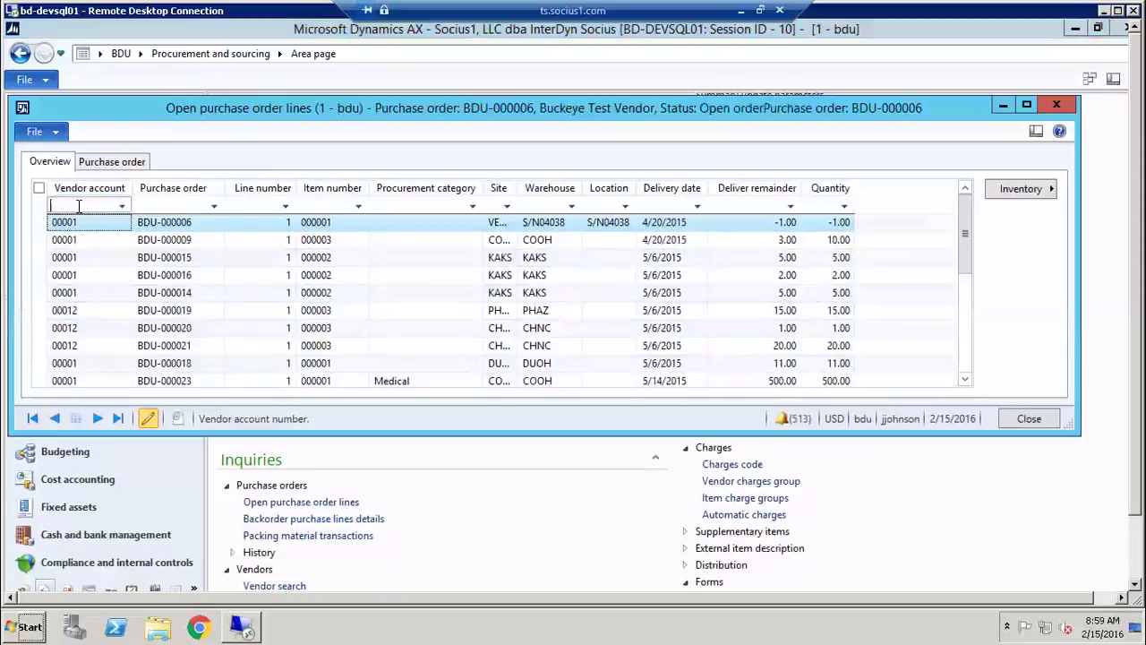
type("*")
key("ctrl+g")
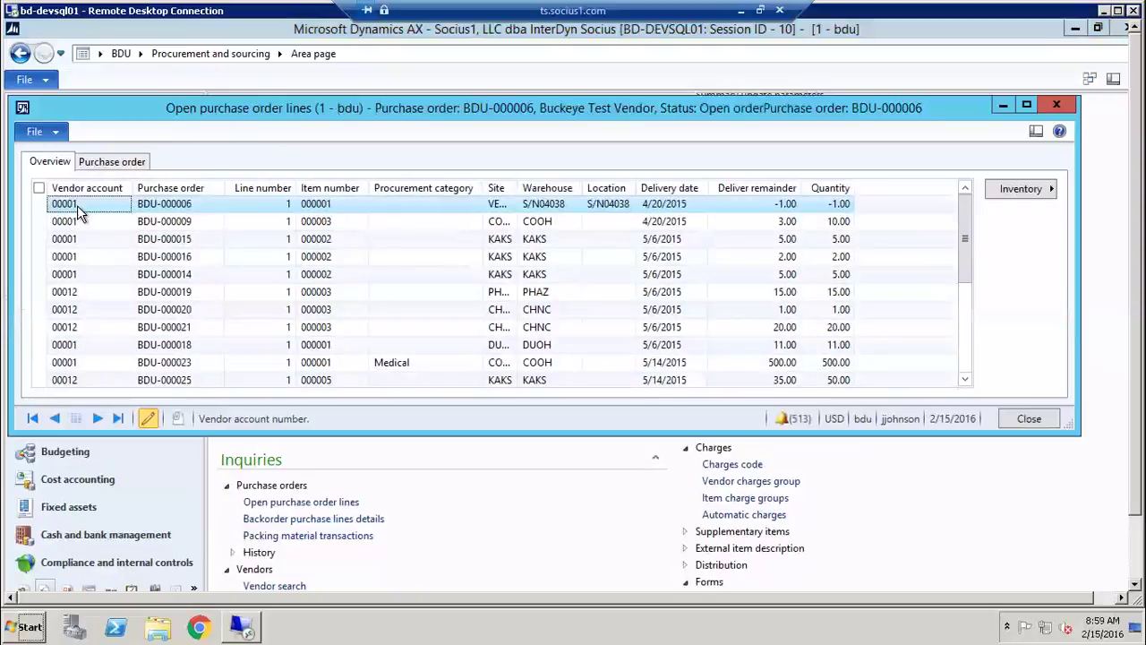
key("ctrl+g")
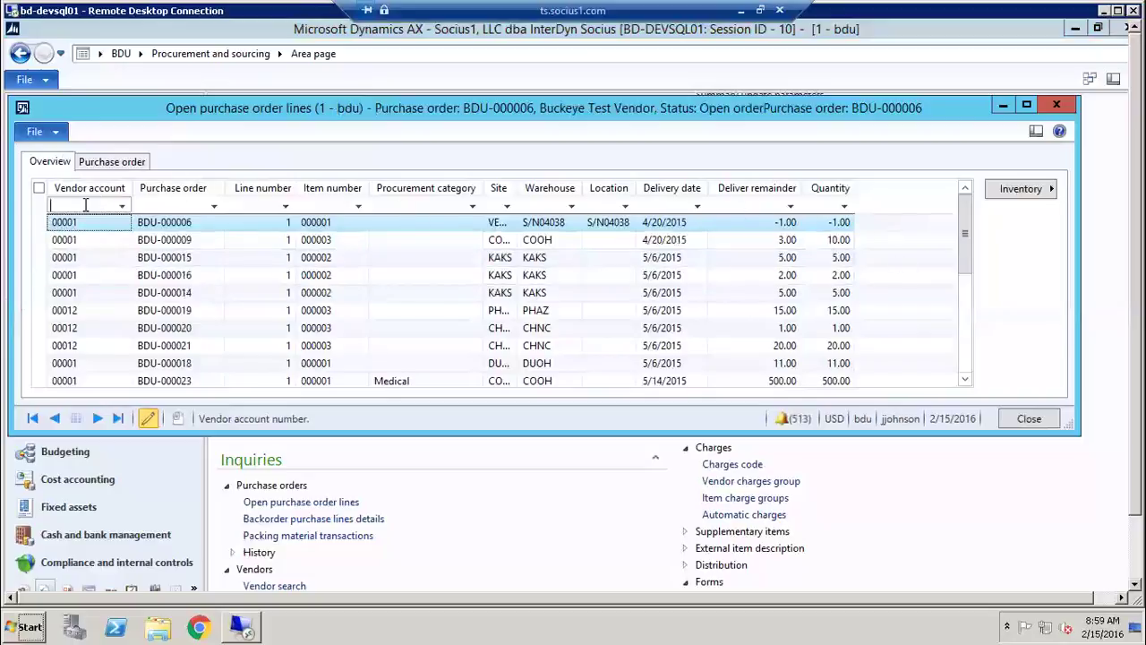
type("*16")
key("Return")
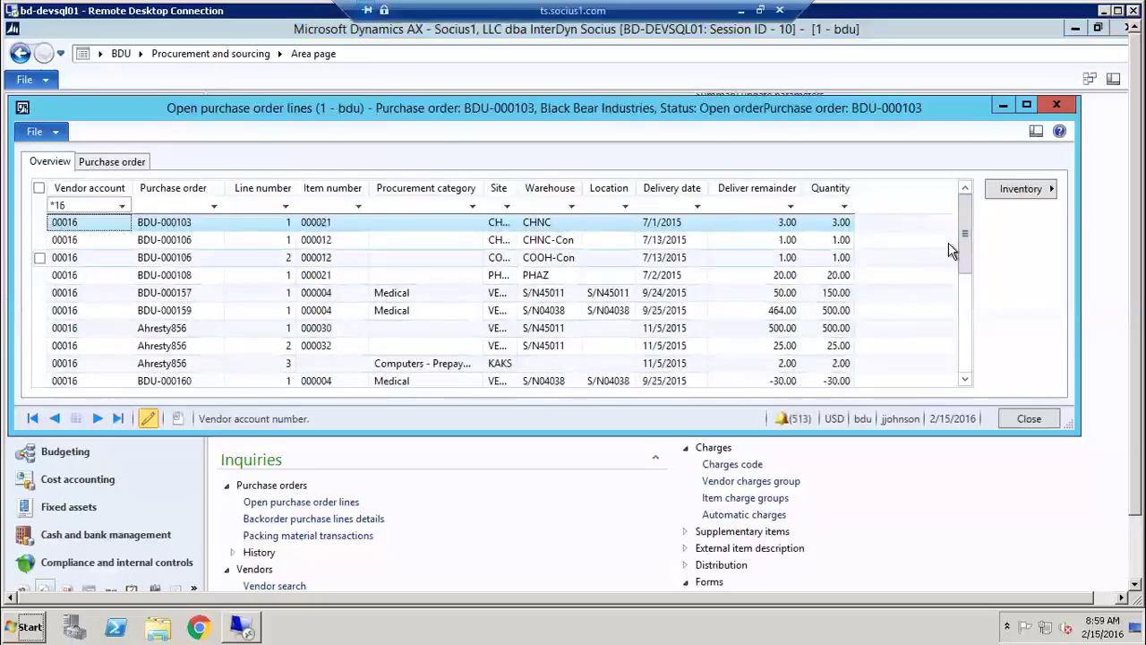
left_click_drag(948, 243, 955, 217)
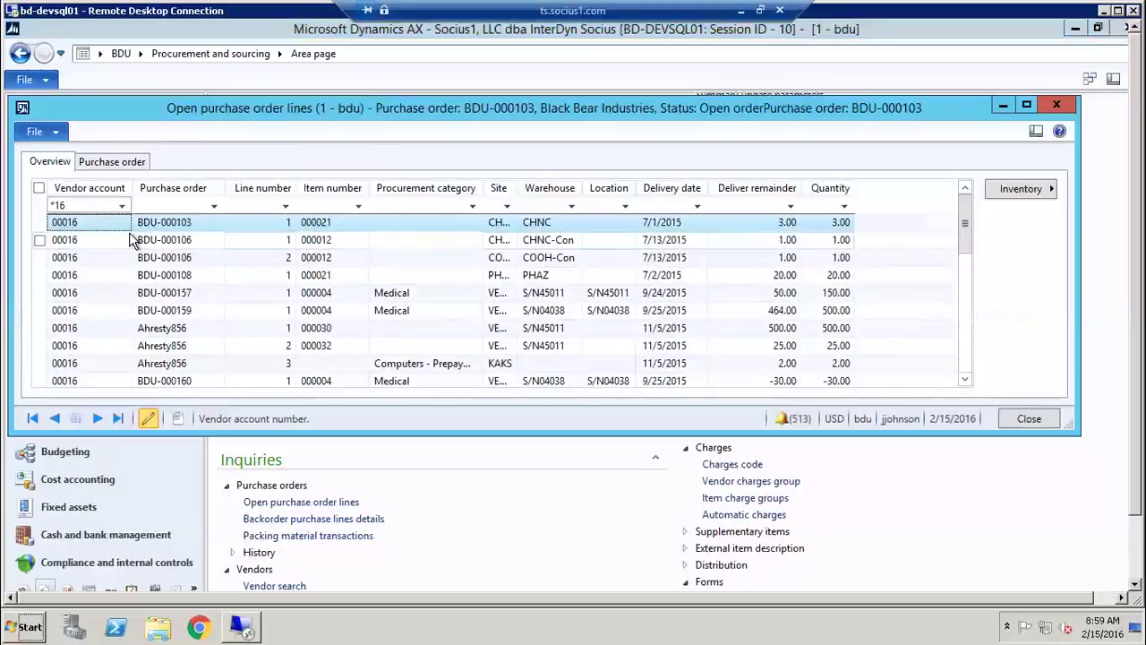
- Save the current vendor account filter as a named inquiry called Black Bear
left_click(34, 132)
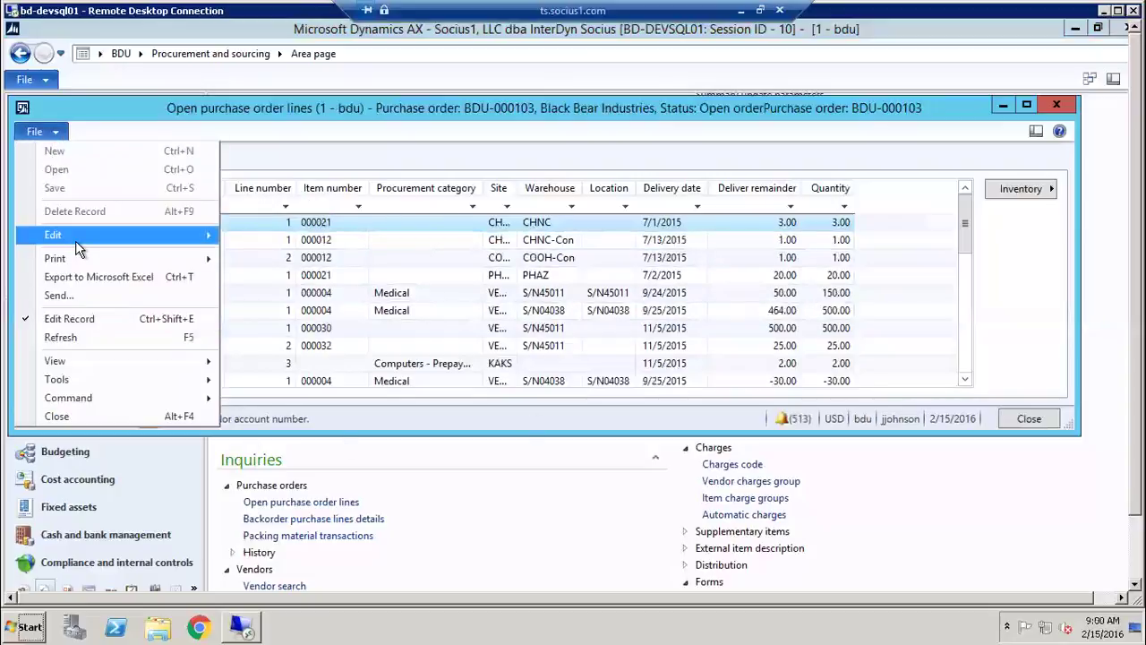
mouse_move(81, 238)
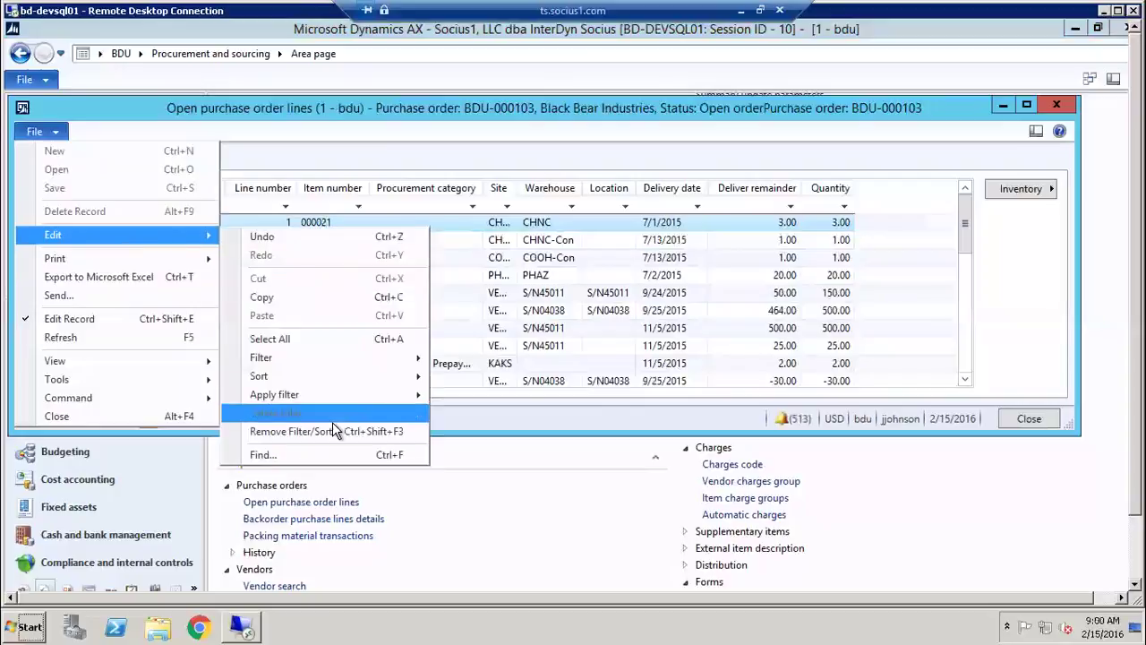
mouse_move(342, 352)
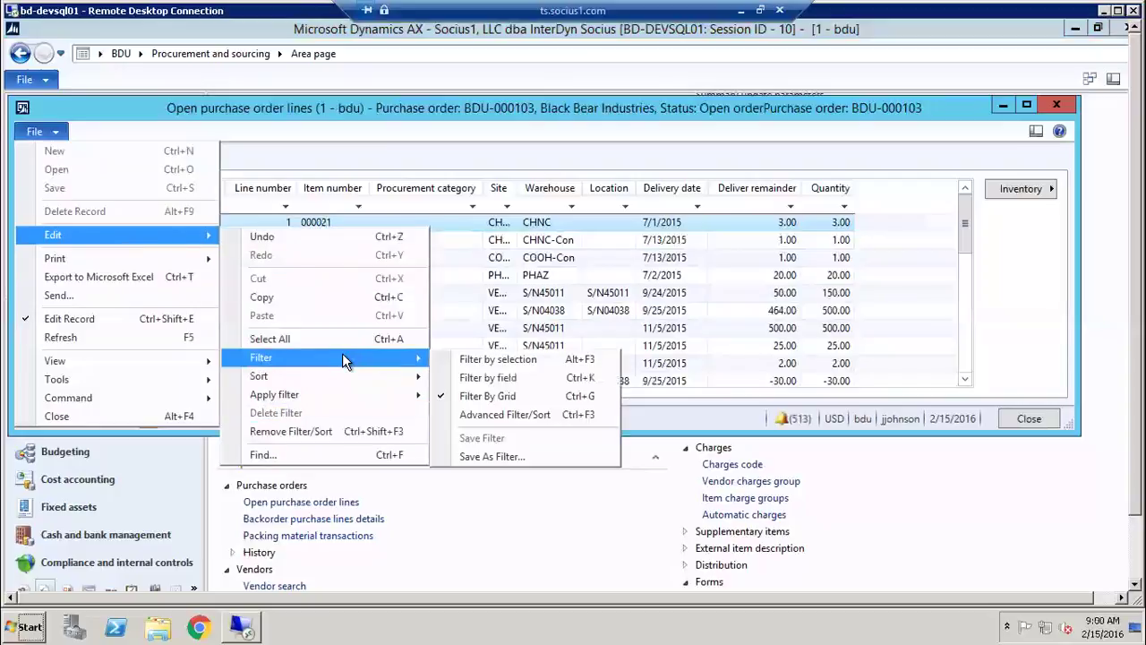
left_click(517, 456)
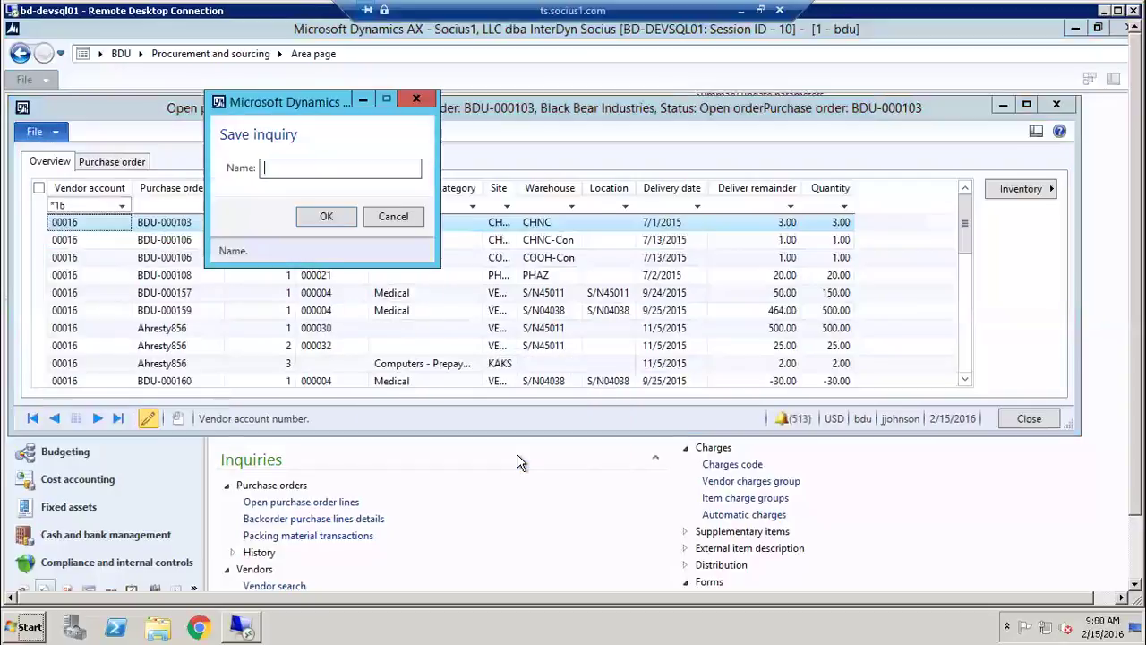
type("Black Bear")
left_click(321, 222)
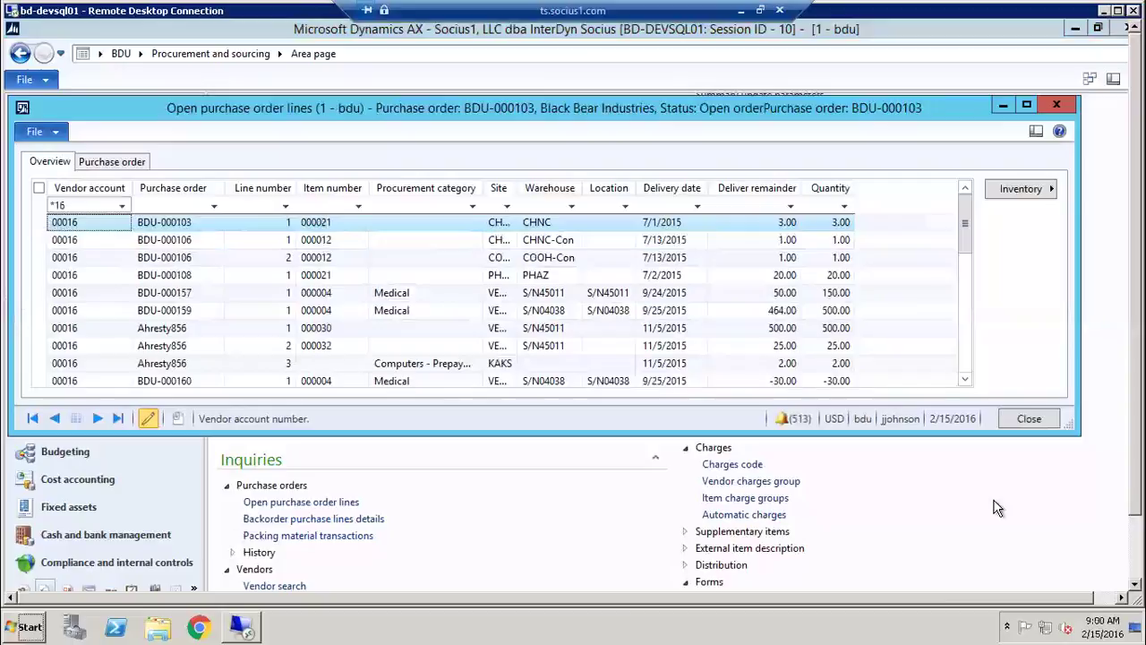
- Close the form, reopen it from the Open purchase order lines favorite to check its filtering, and close it again
left_click(1047, 419)
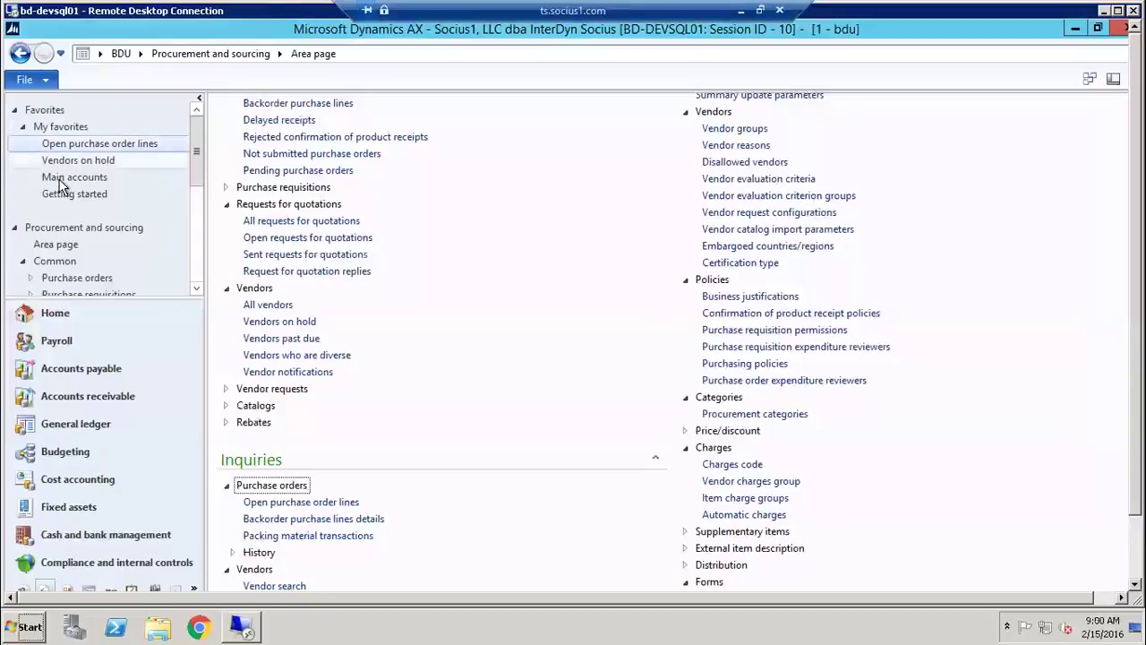
left_click(79, 143)
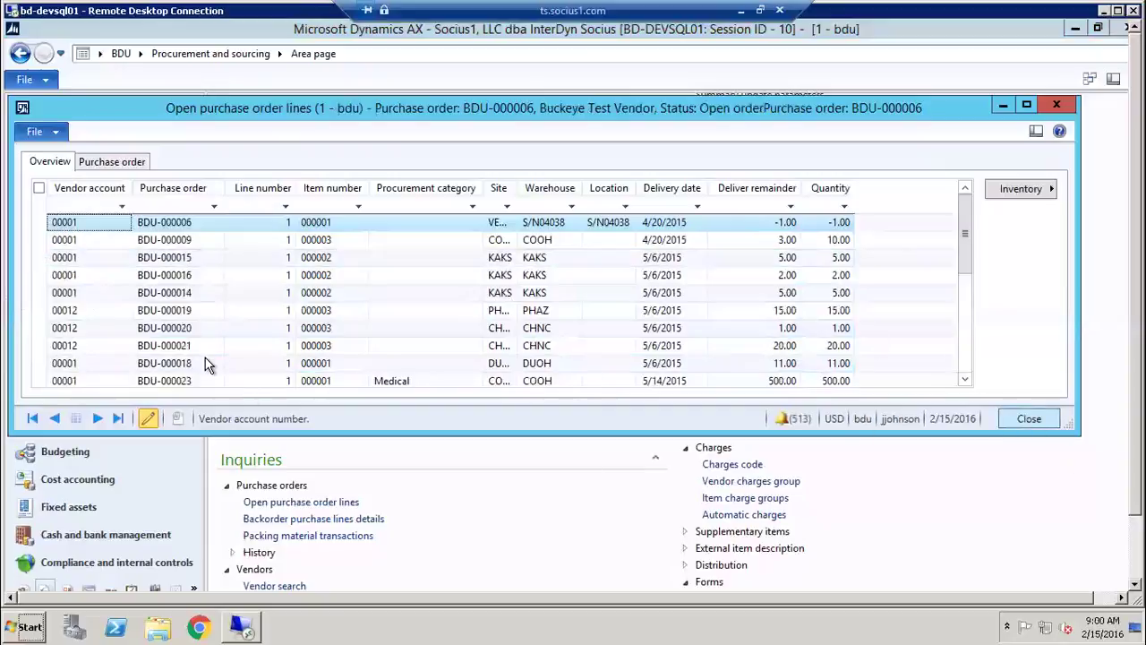
left_click(1057, 106)
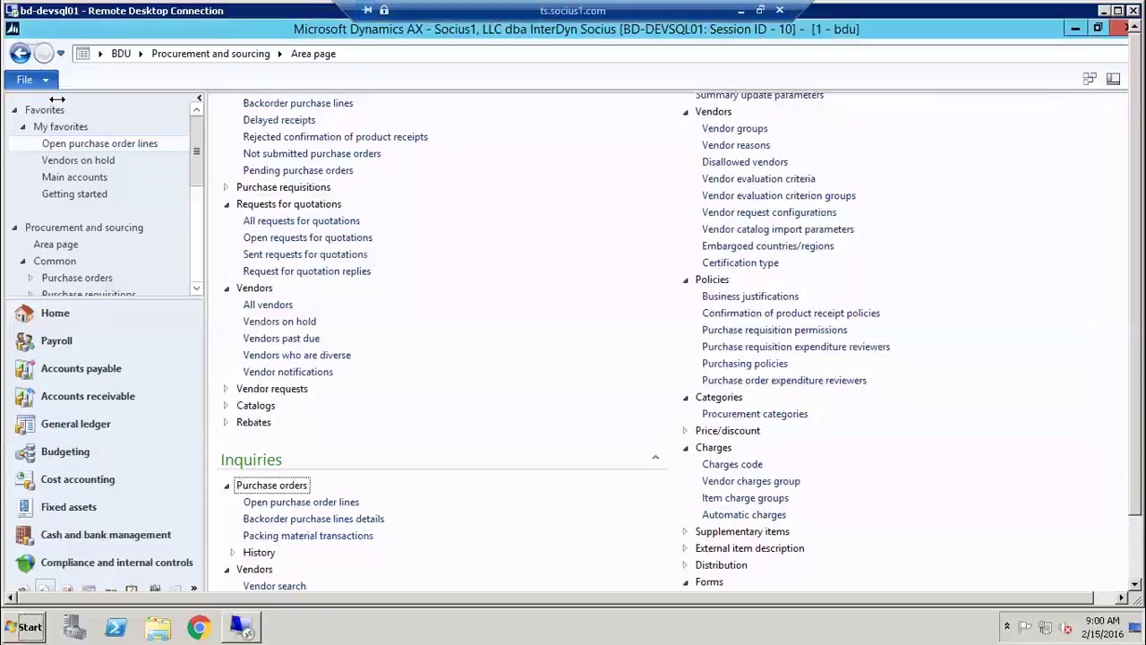
- Rename the Open purchase order lines favorite to Black Bear
right_click(129, 143)
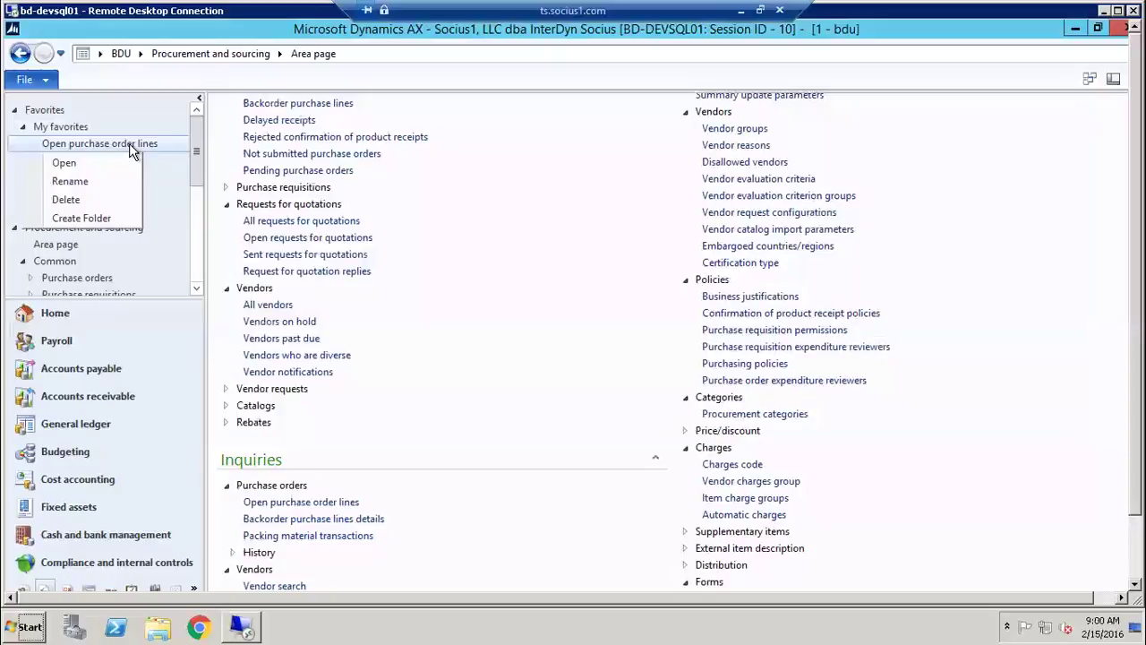
left_click(71, 182)
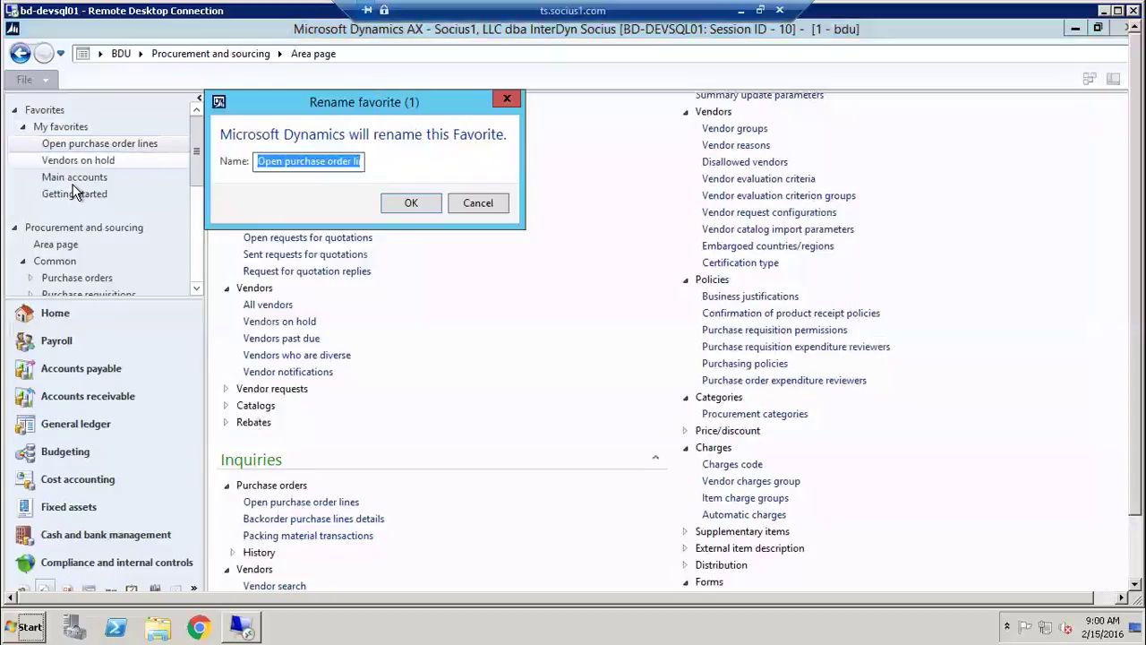
type("B")
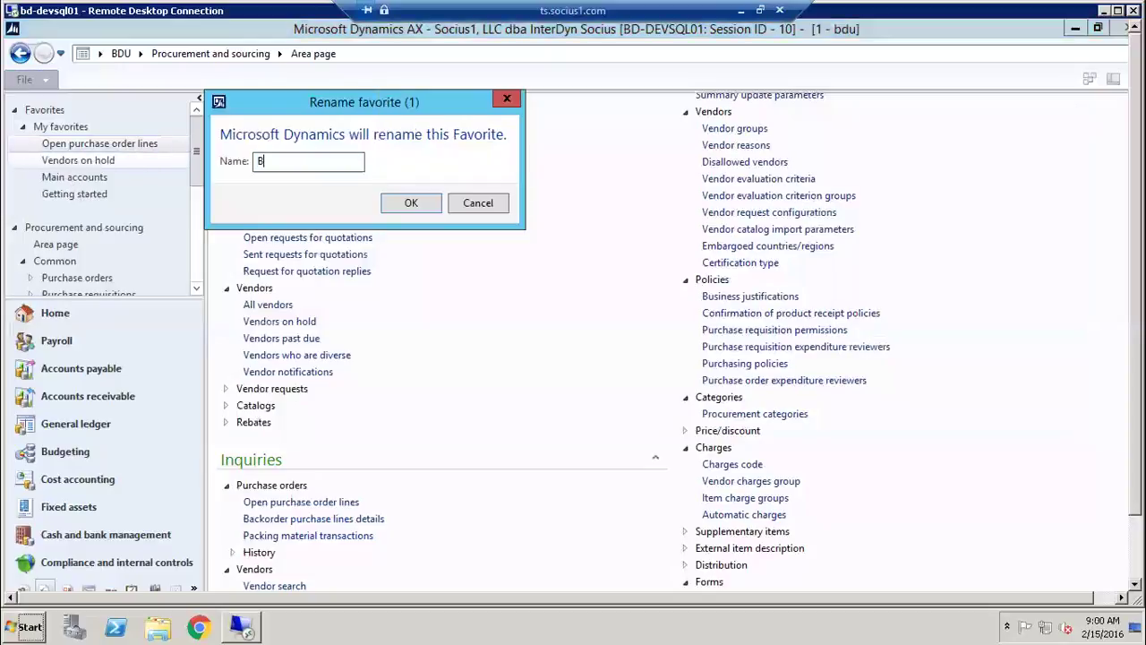
type("lack Bear")
left_click(410, 203)
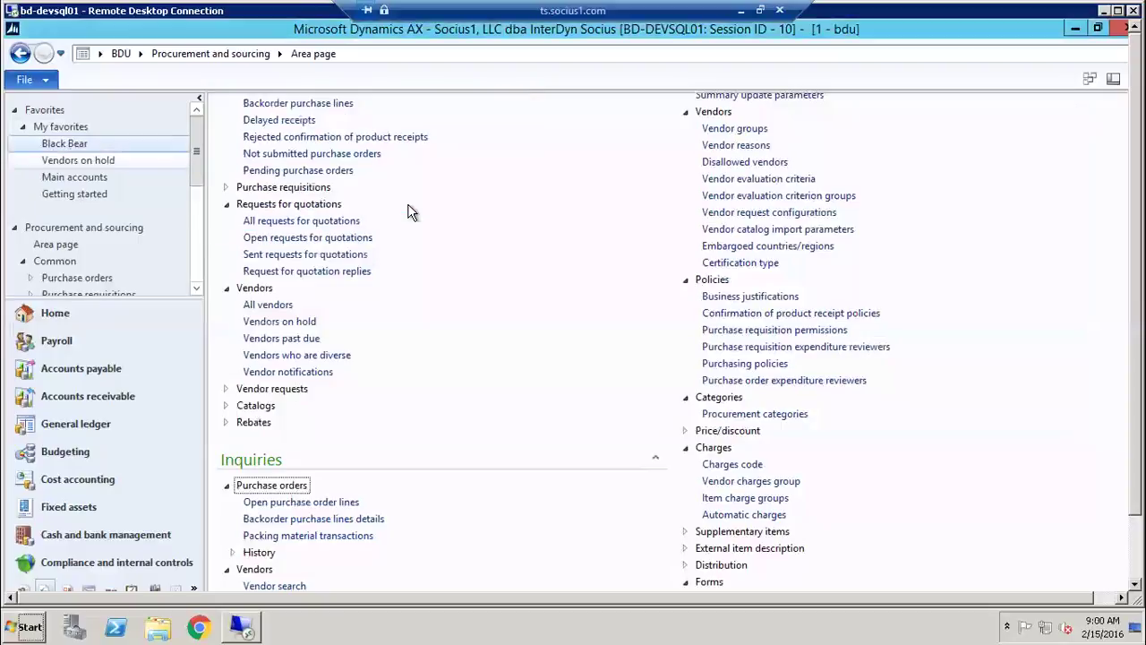
- In Organize favorites, edit the query of the Black Bear favorite to use the saved Black Bear query
right_click(114, 146)
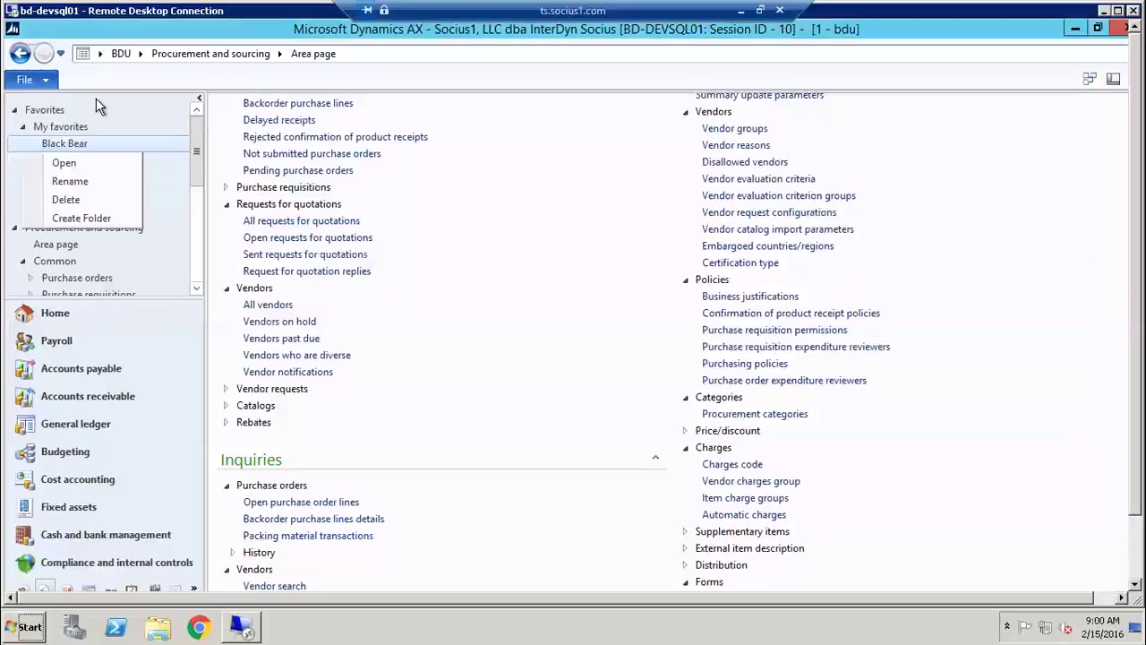
right_click(58, 115)
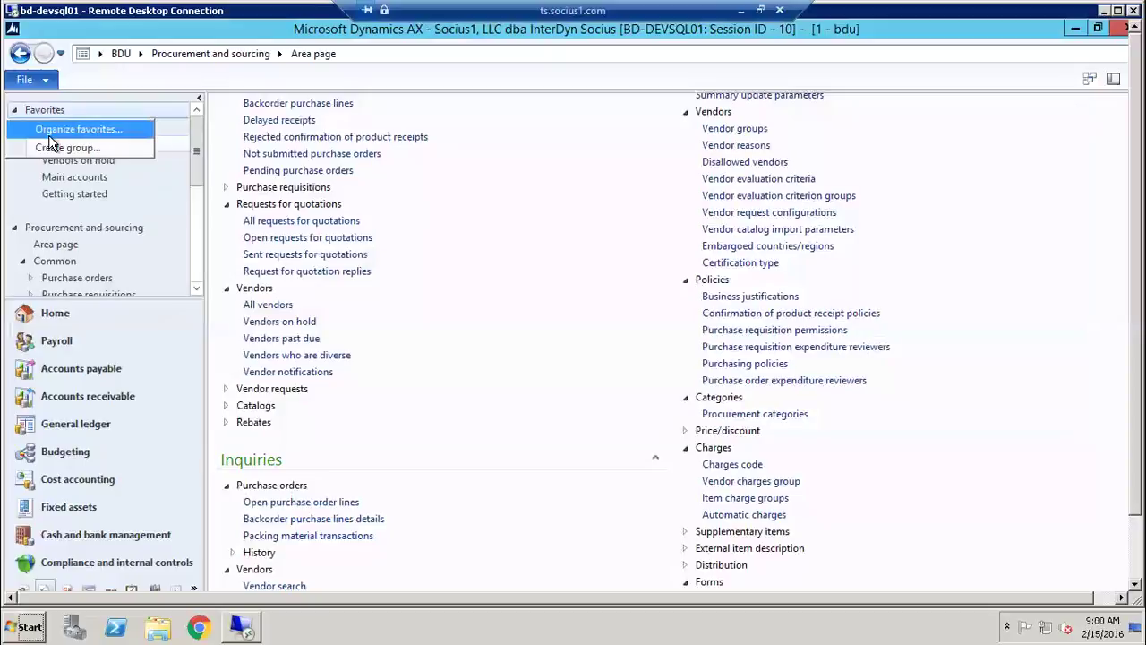
left_click(49, 135)
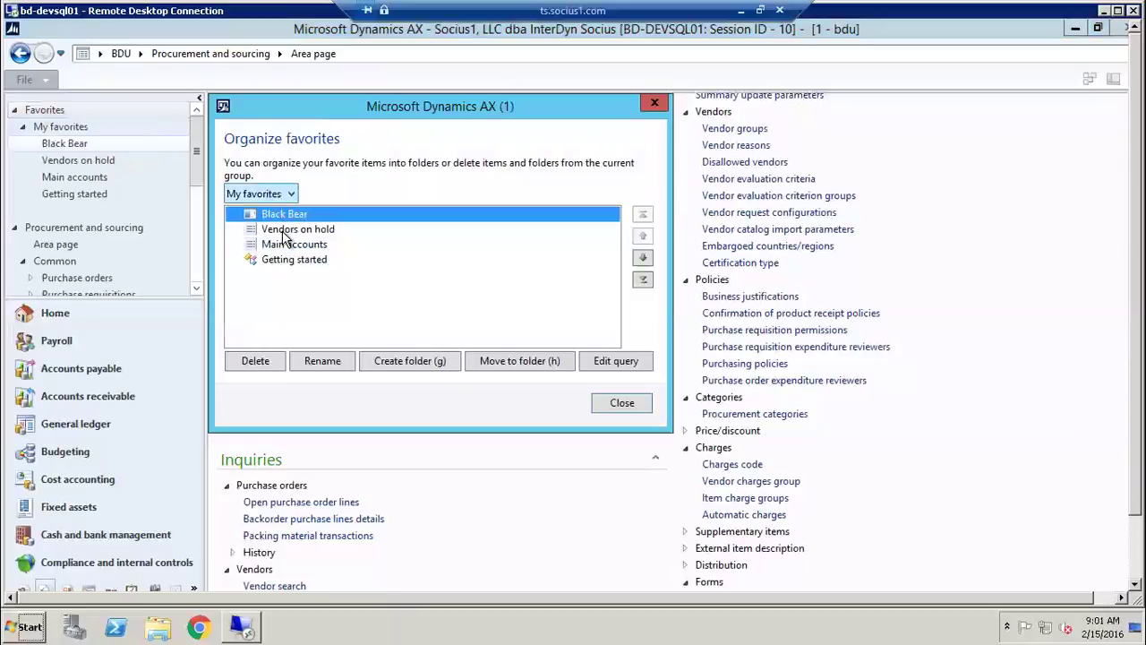
left_click(271, 281)
left_click(612, 361)
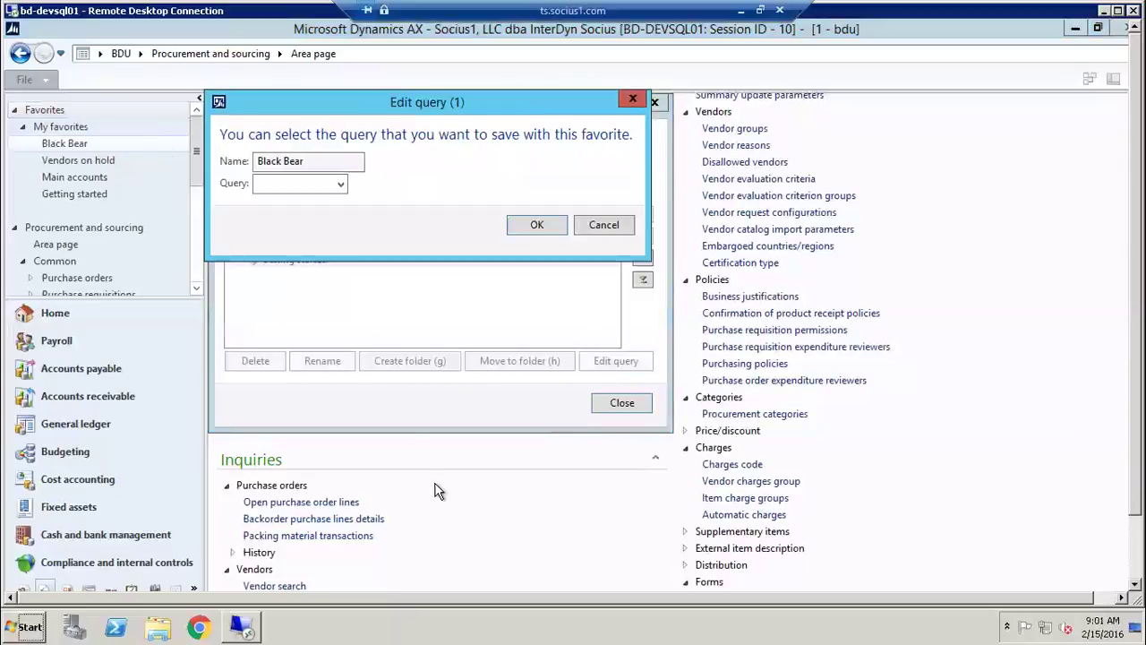
left_click(341, 188)
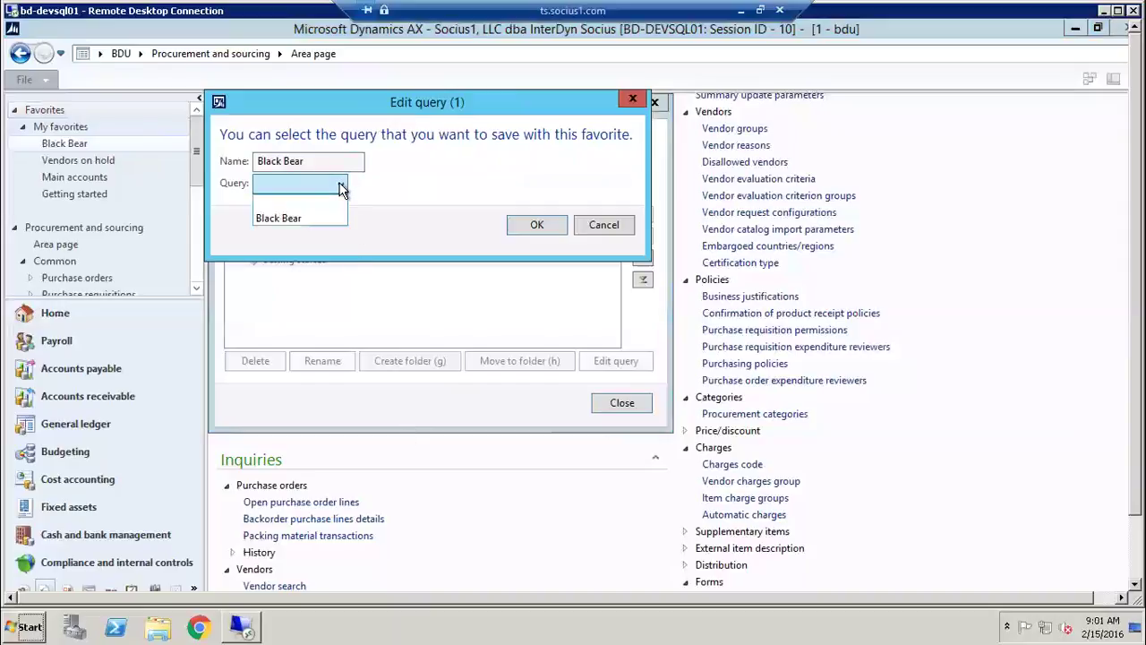
left_click(275, 218)
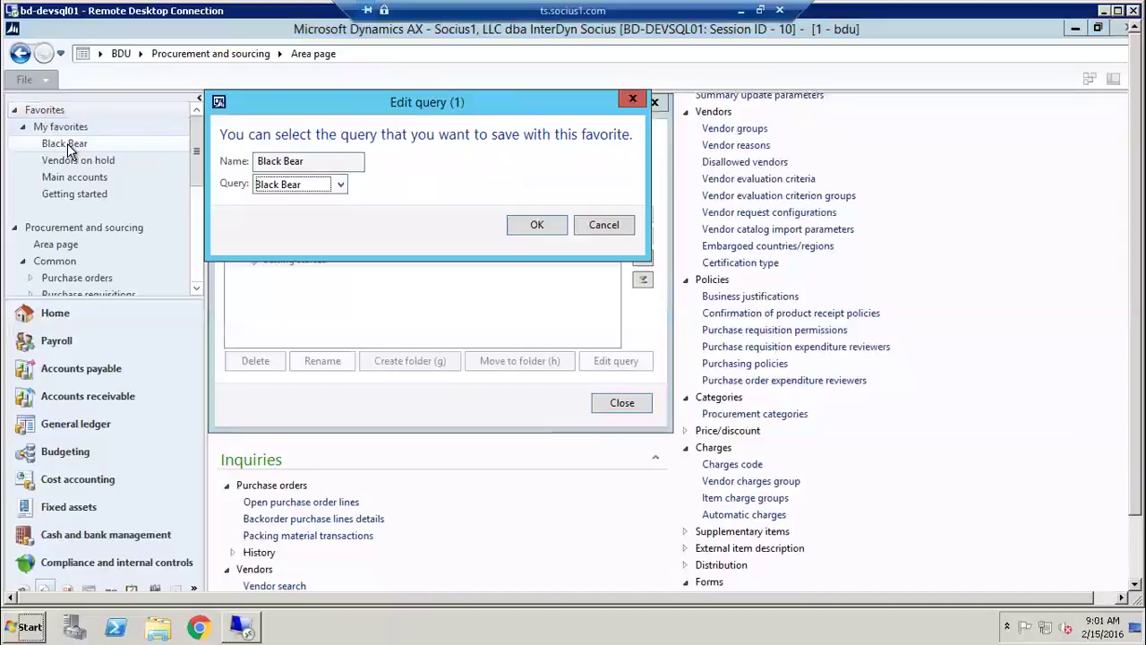
left_click(517, 222)
left_click(632, 404)
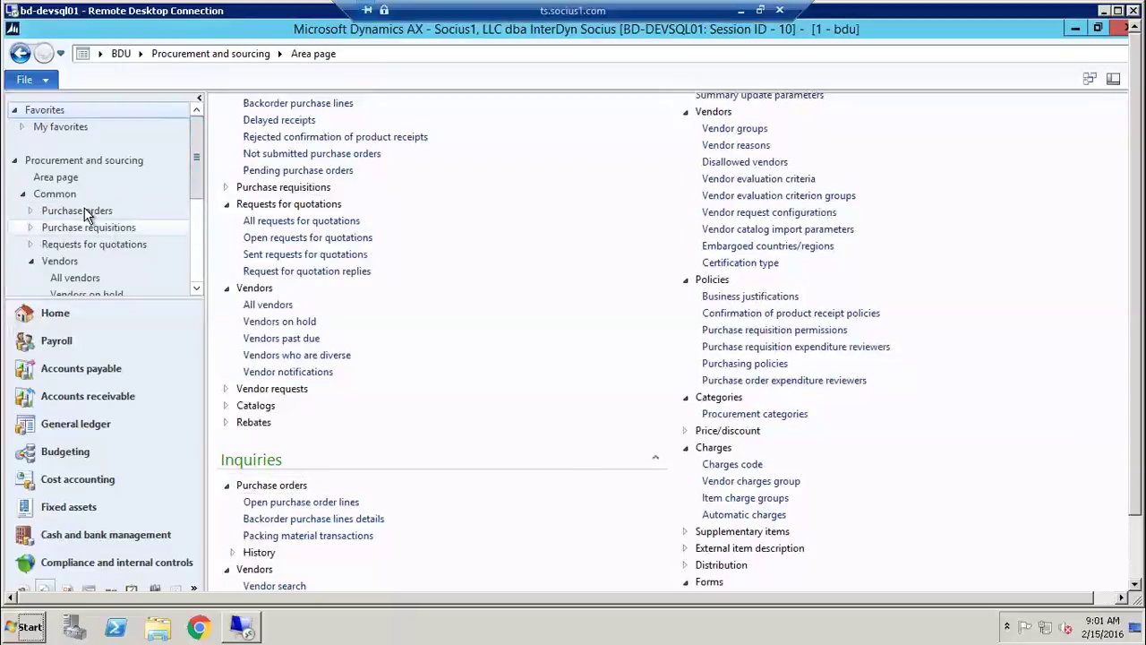
- Expand My favorites and open the Black Bear favorite to view its filtered purchase order lines
left_click(21, 126)
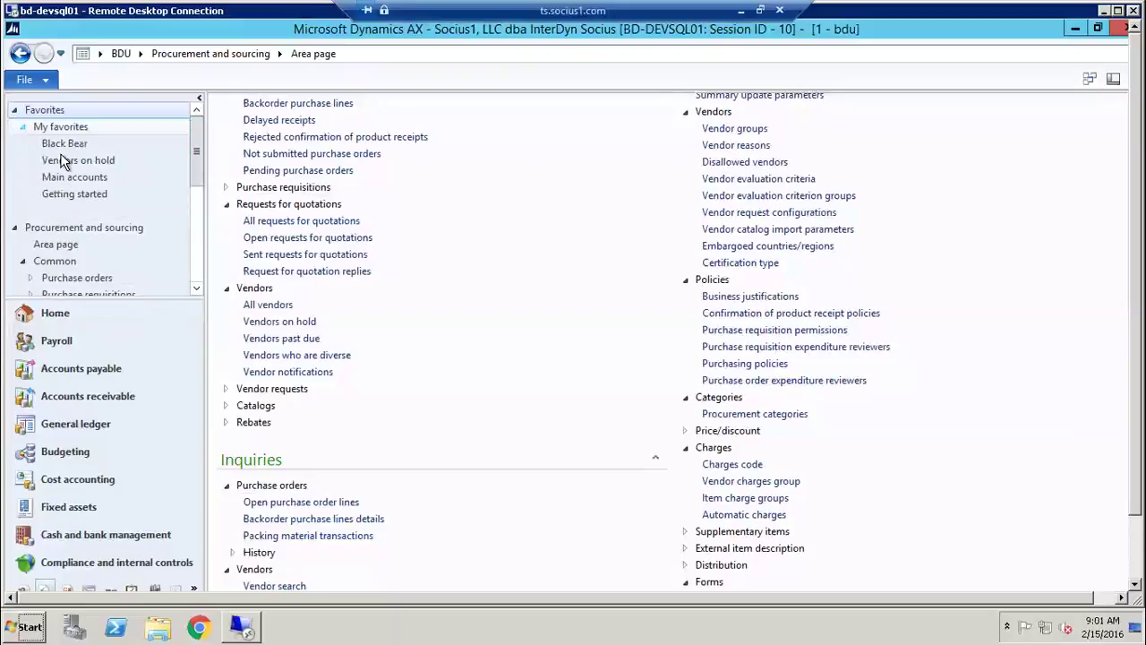
left_click(70, 144)
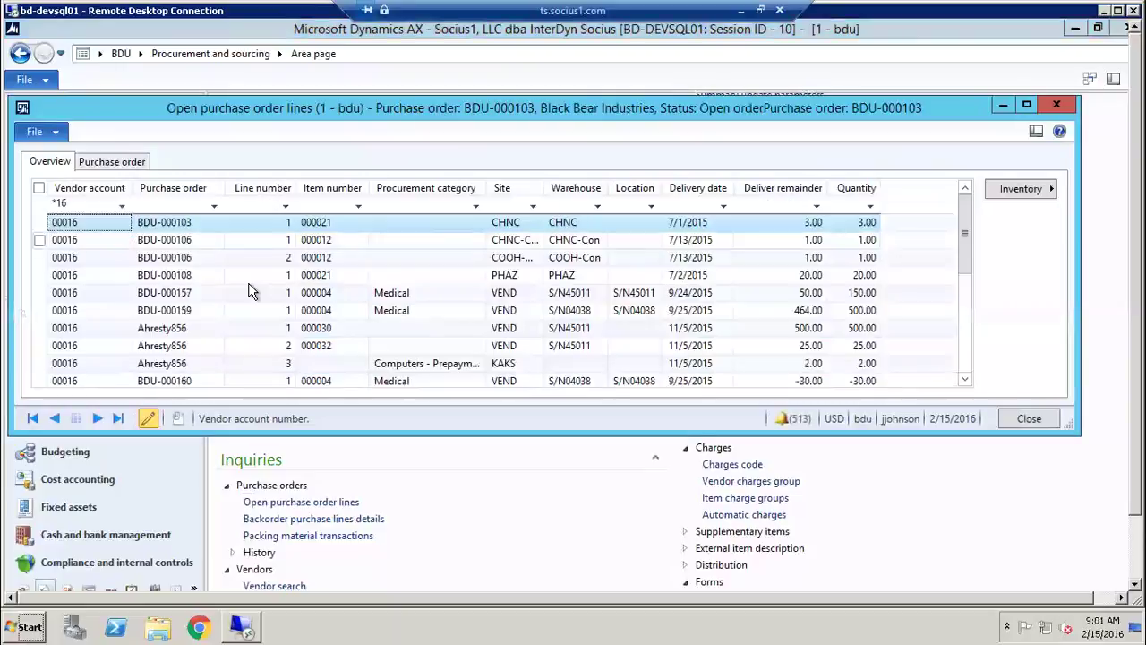